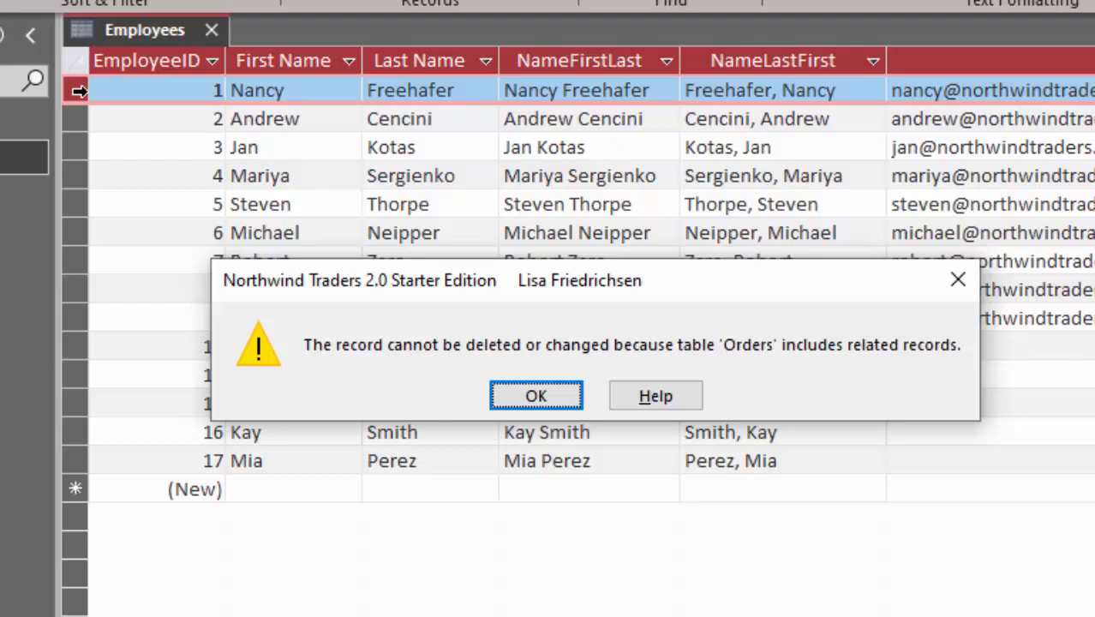
Step: Dismiss the deletion message, close the Employees table, and show EmployeeID in Orders in the database's relationships diagram
click(540, 396)
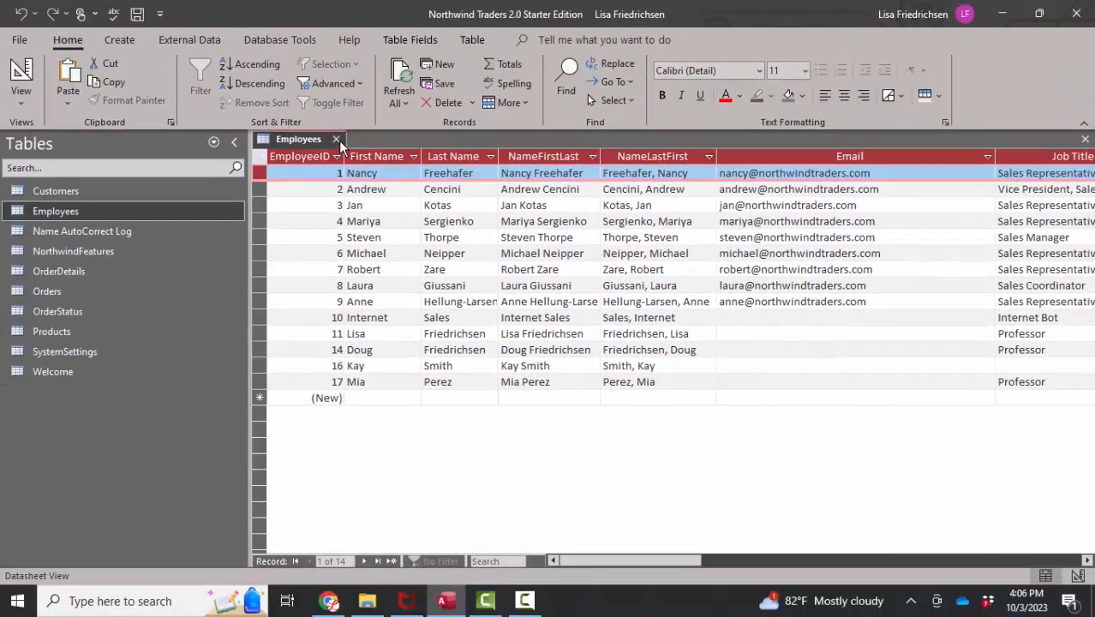
click(337, 140)
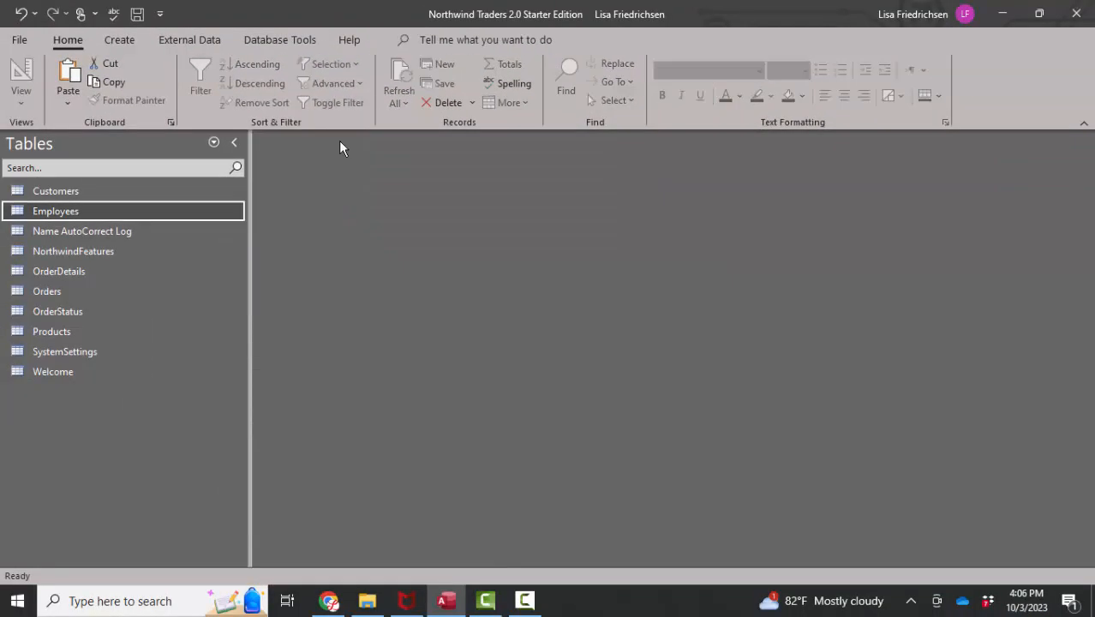
click(287, 37)
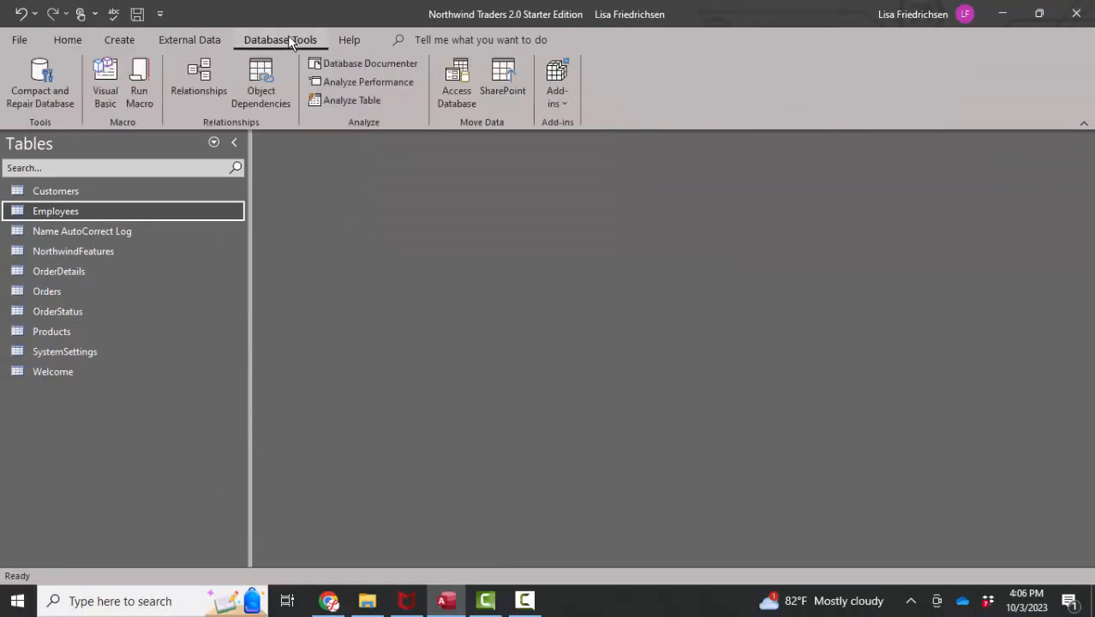
click(202, 88)
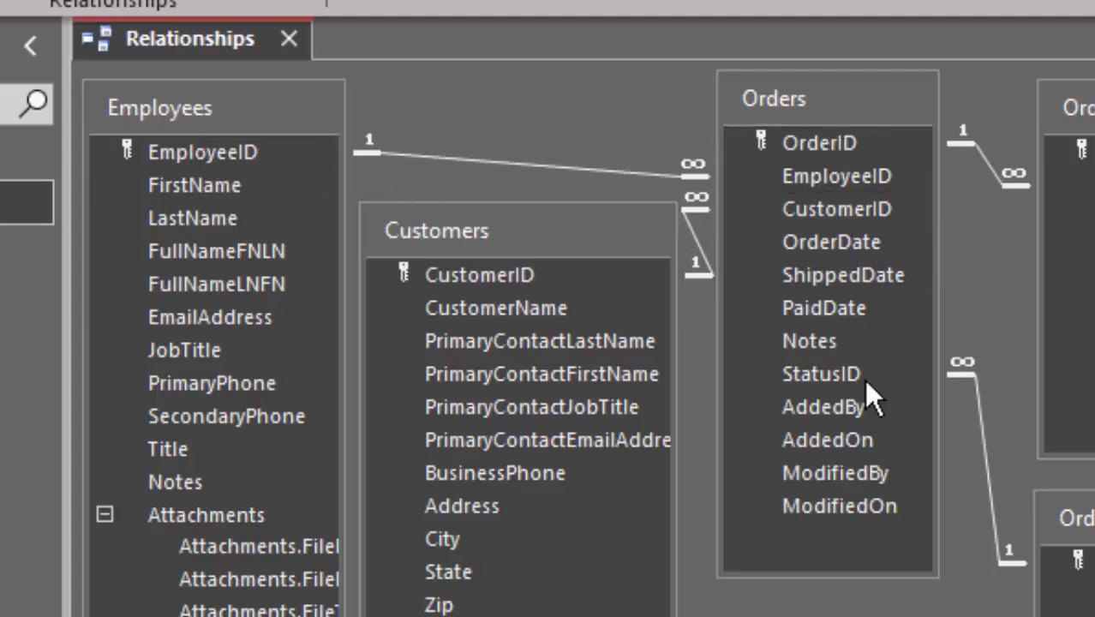
click(871, 188)
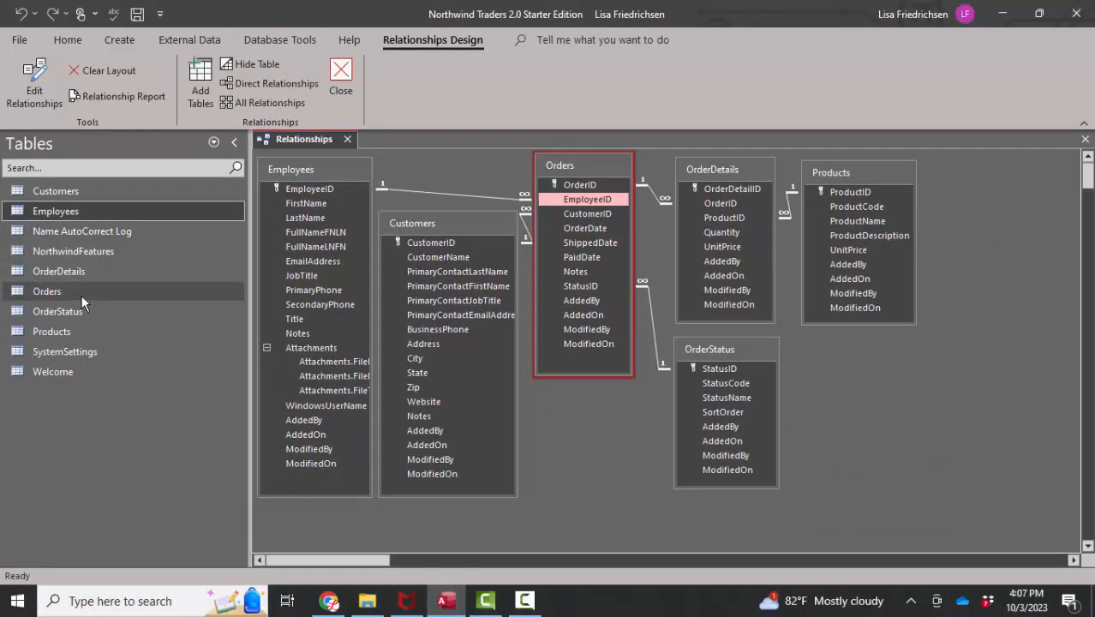
Step: Open the Orders table in Design View and inspect the field properties of EmployeeID
double_click(82, 292)
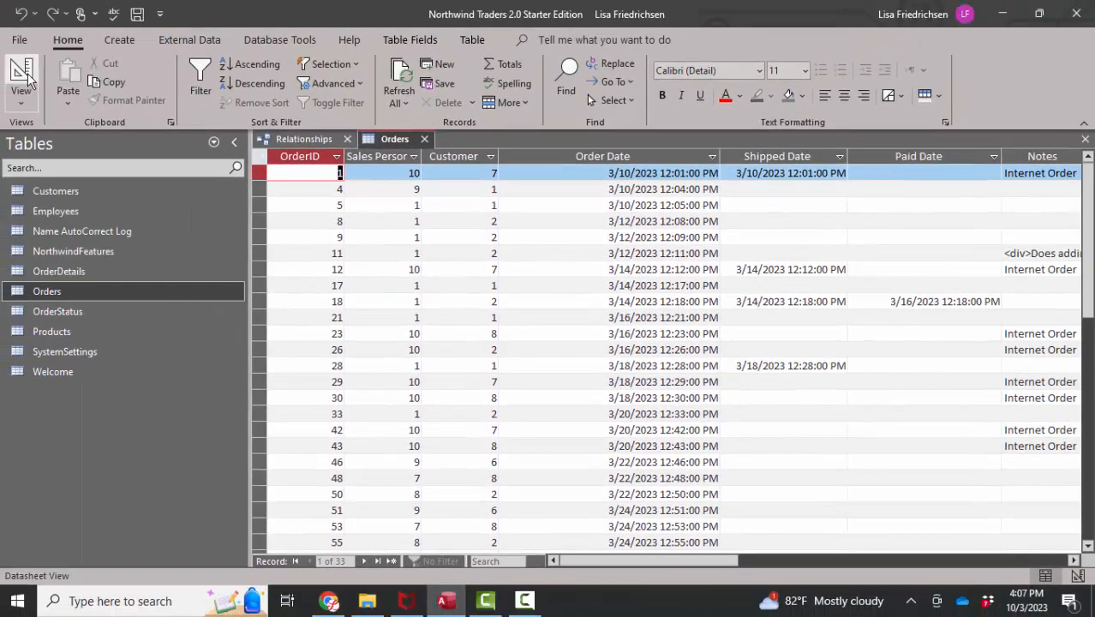
click(23, 79)
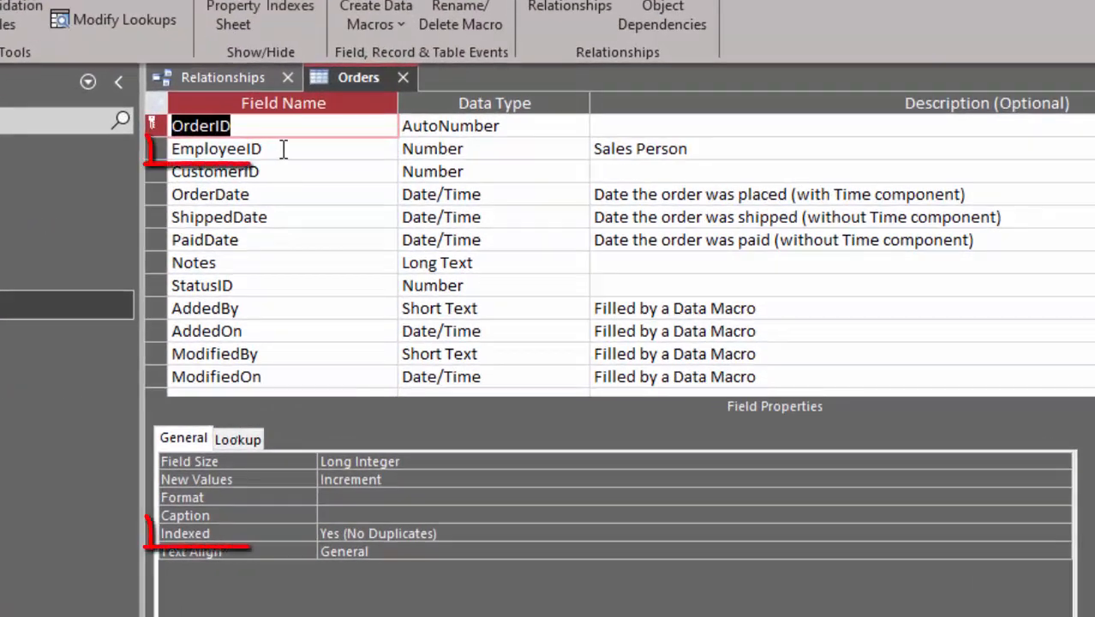
click(283, 149)
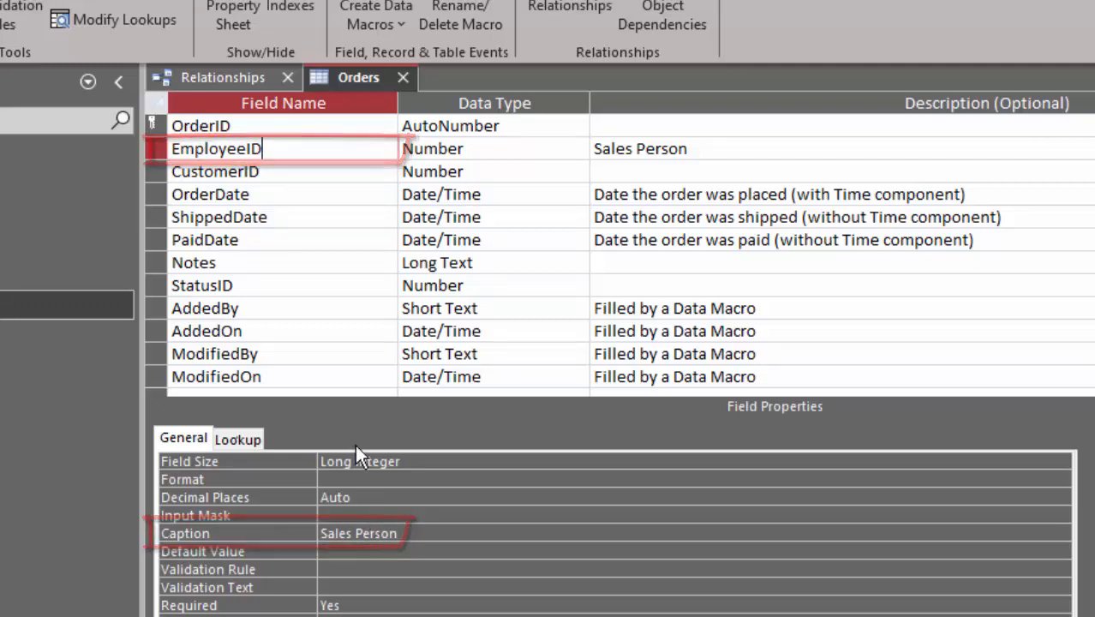
Step: Compare the EmployeeID link in the relationships diagram with the Orders design, and view the Orders records in Datasheet View
click(240, 75)
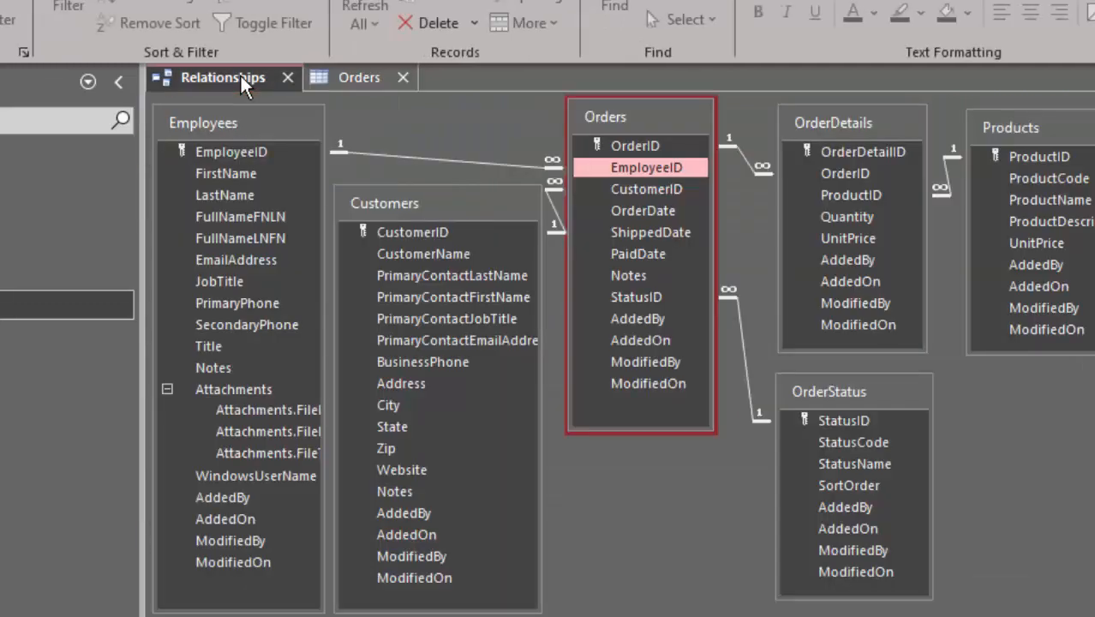
click(240, 152)
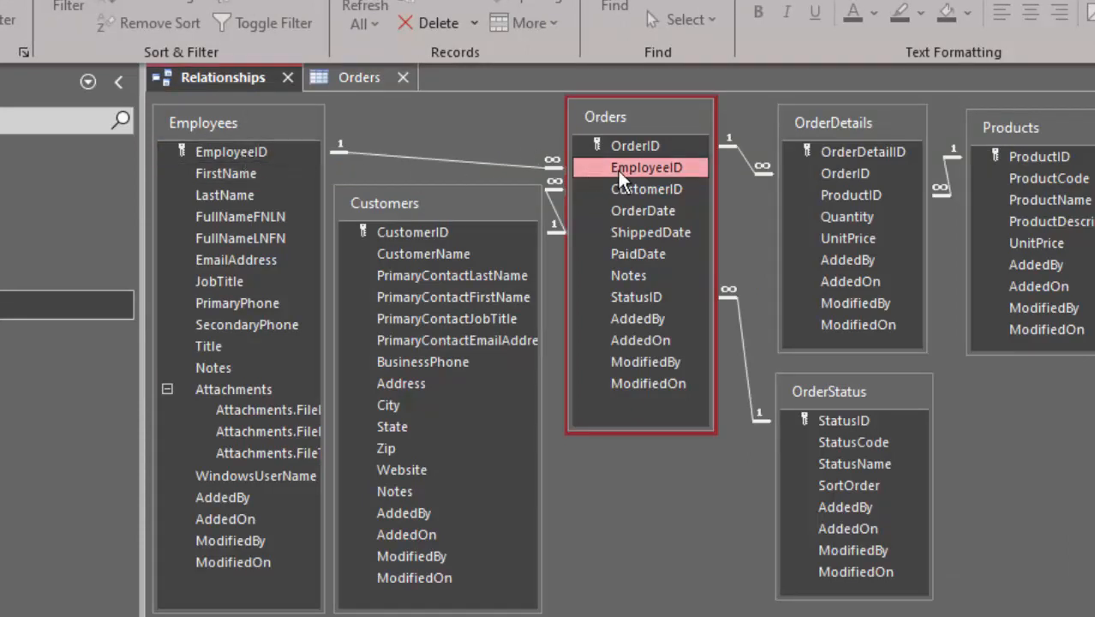
click(369, 76)
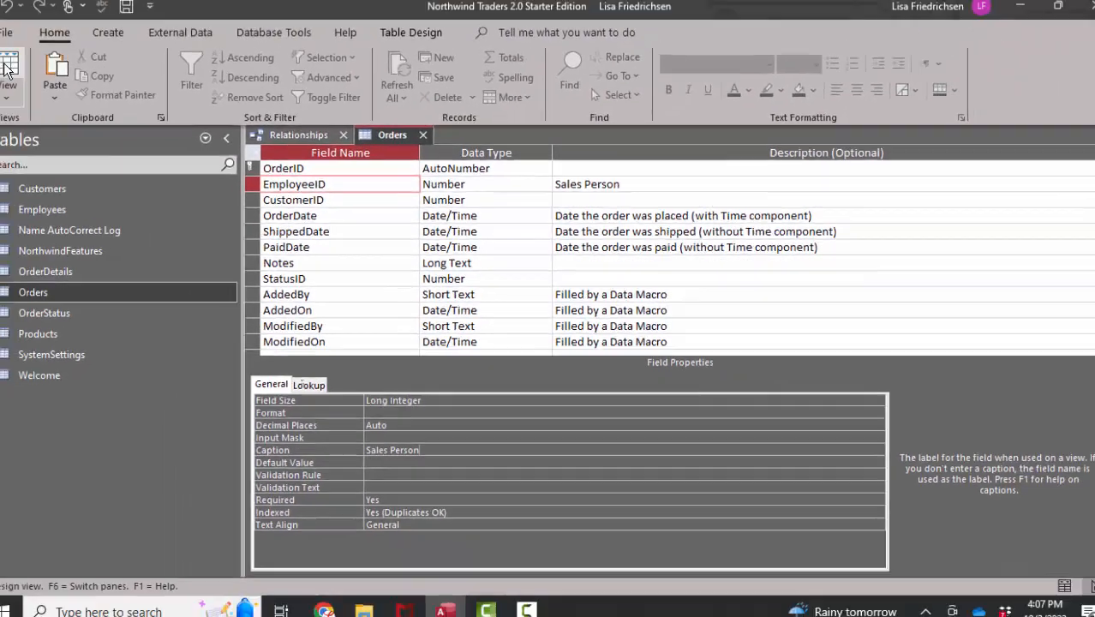
click(20, 73)
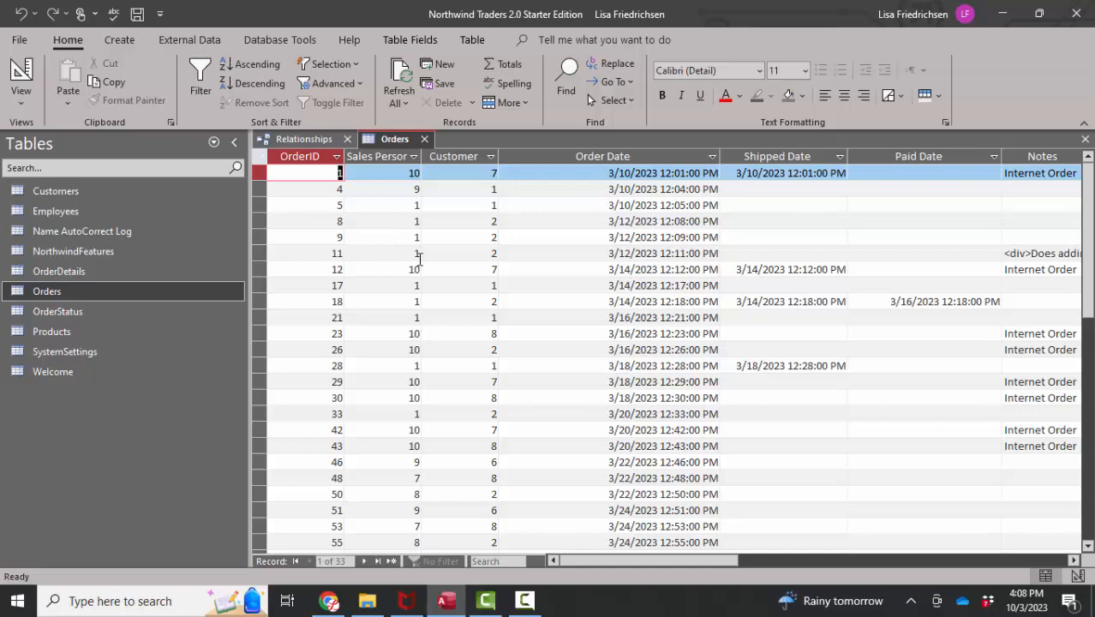
Step: Try to delete the record with EmployeeID 1 from the Employees table, dismiss the message and close the table
double_click(56, 211)
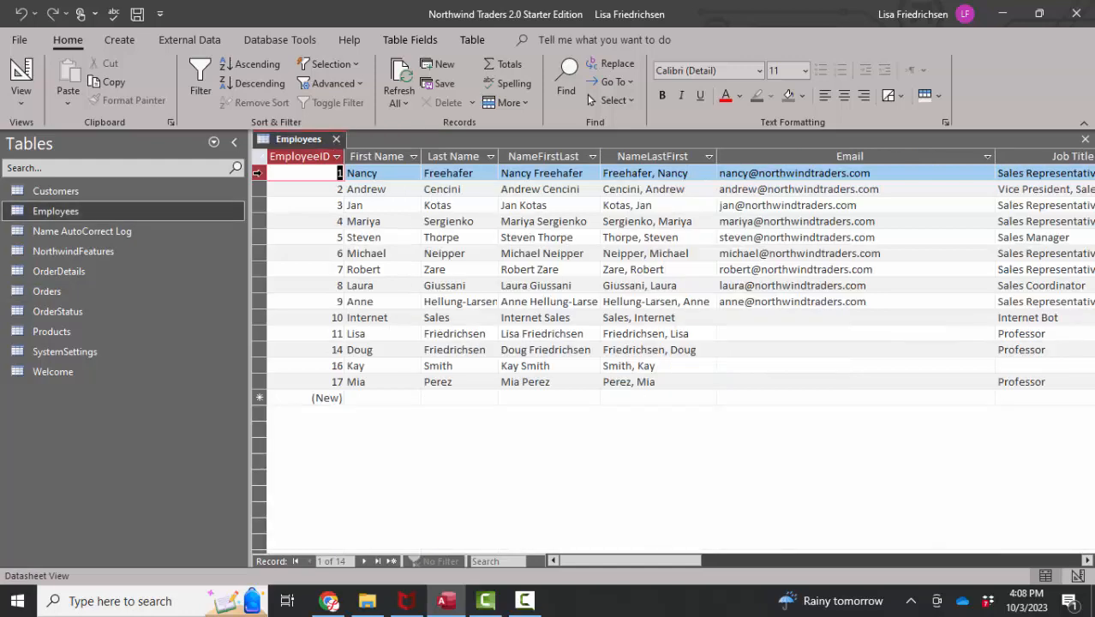
click(261, 174)
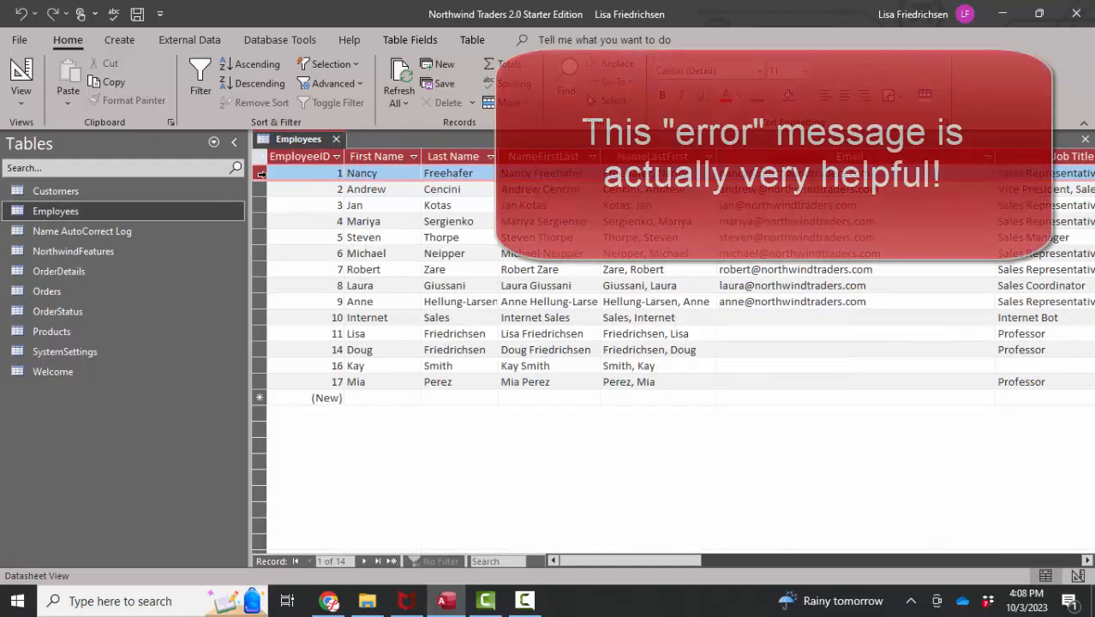
key(Delete)
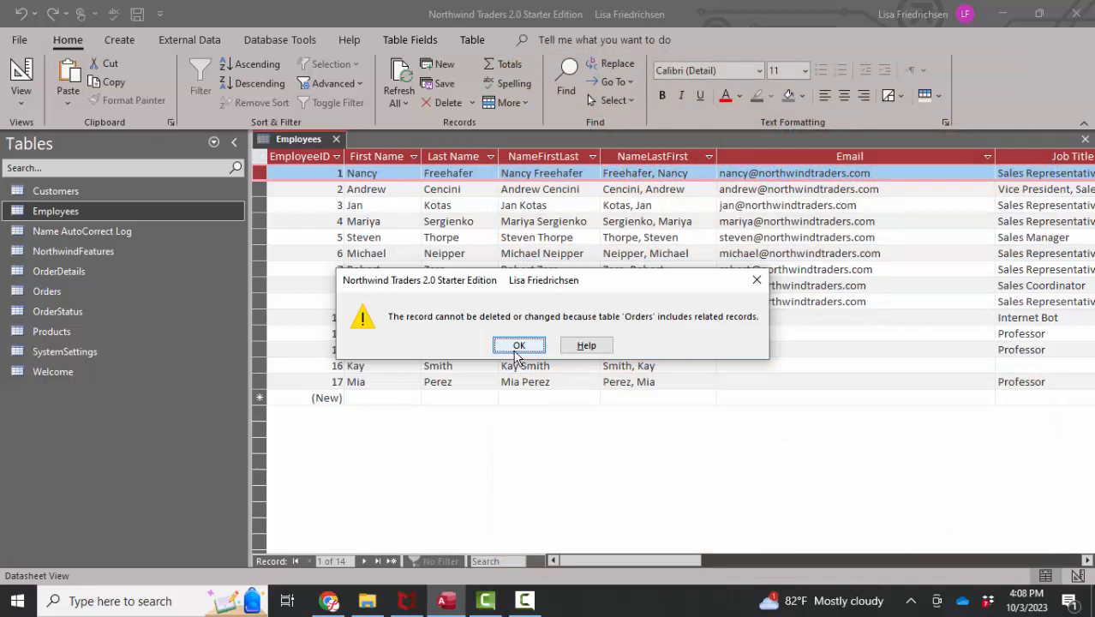
click(519, 346)
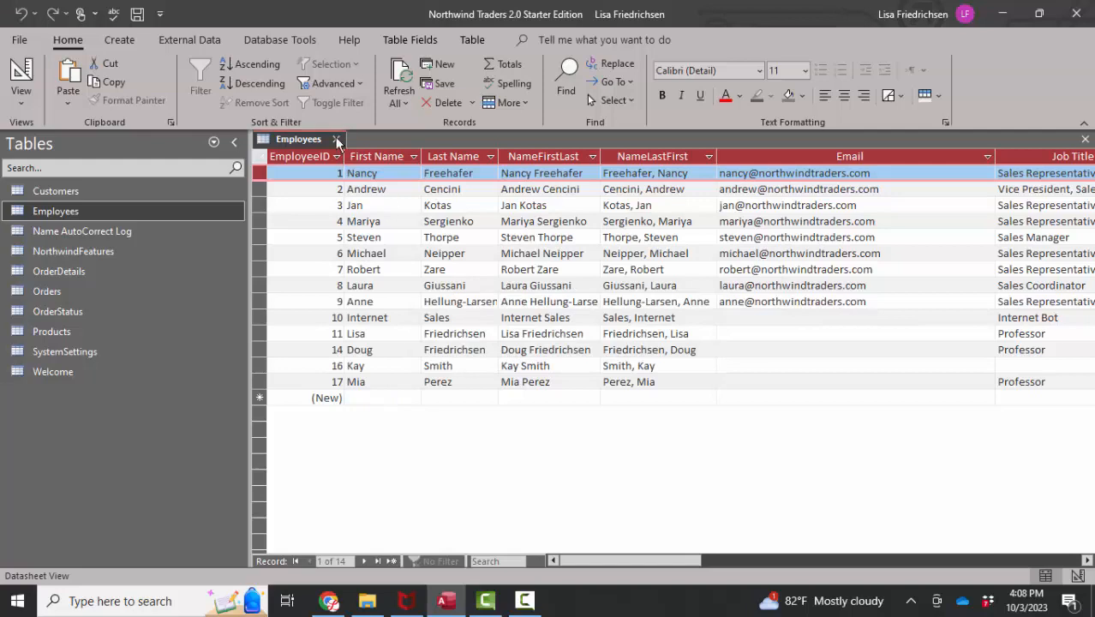
click(336, 139)
Step: Turn off Enforce Referential Integrity for the EmployeeID relationship between Employees and Orders
click(305, 43)
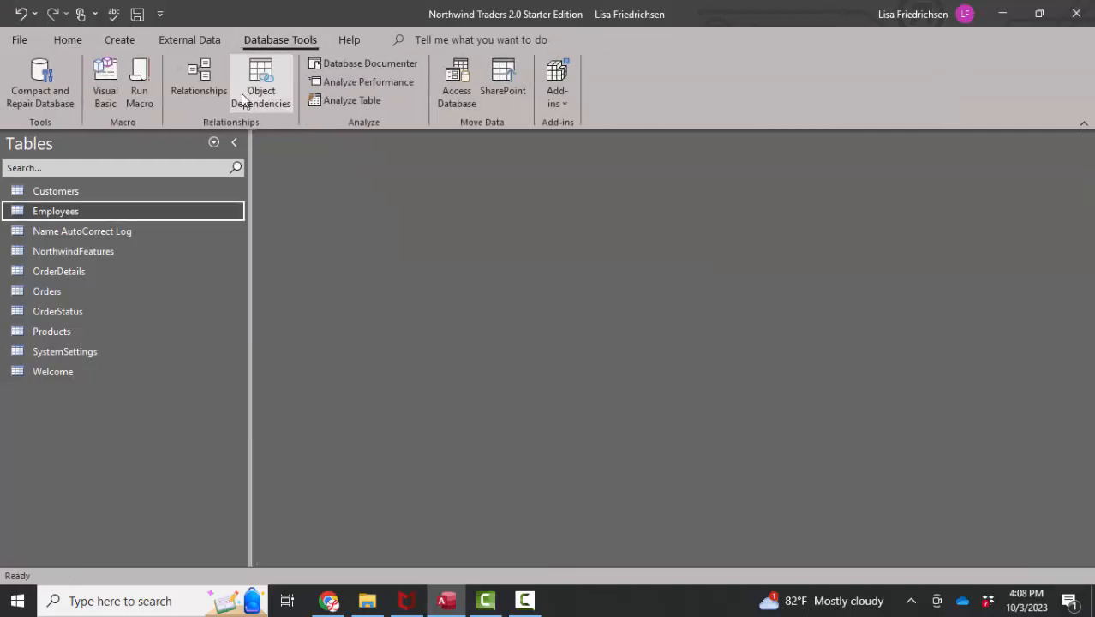
click(197, 90)
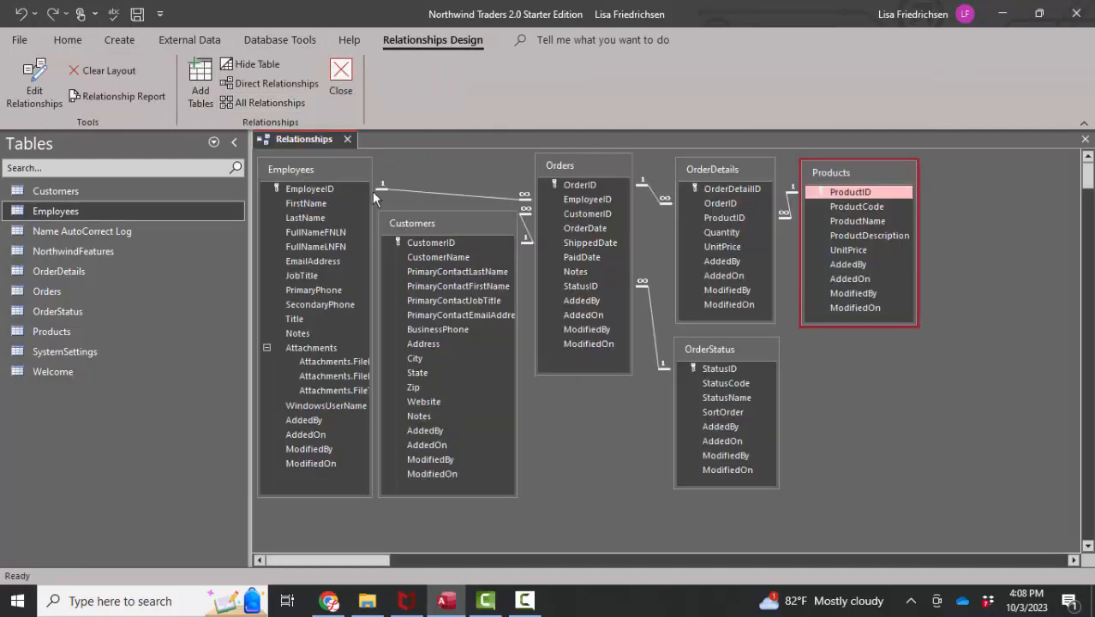
double_click(458, 194)
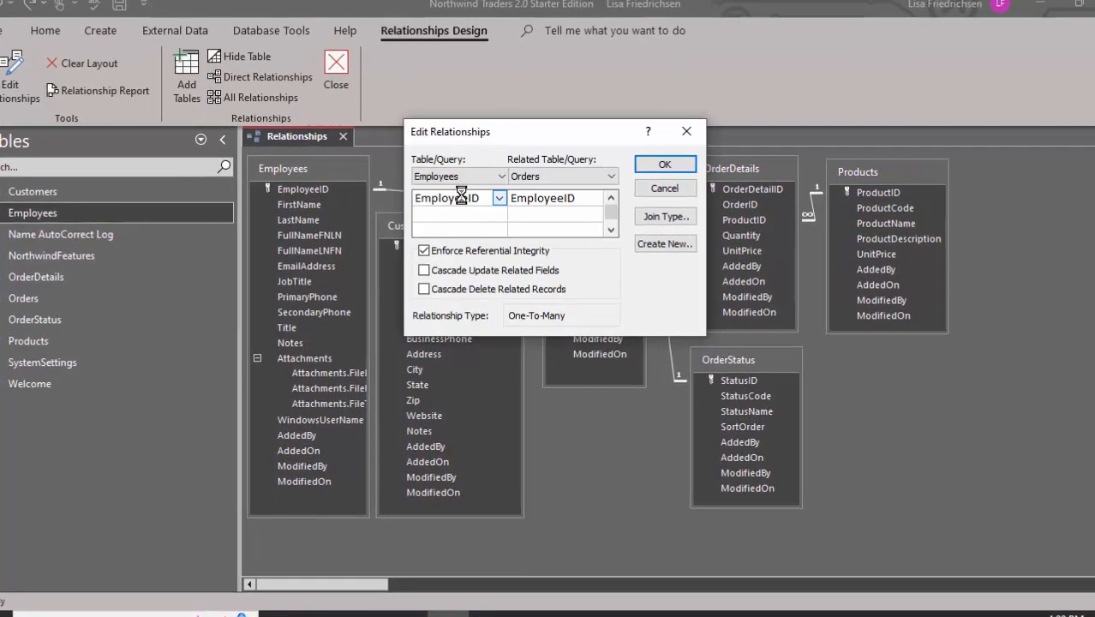
click(425, 257)
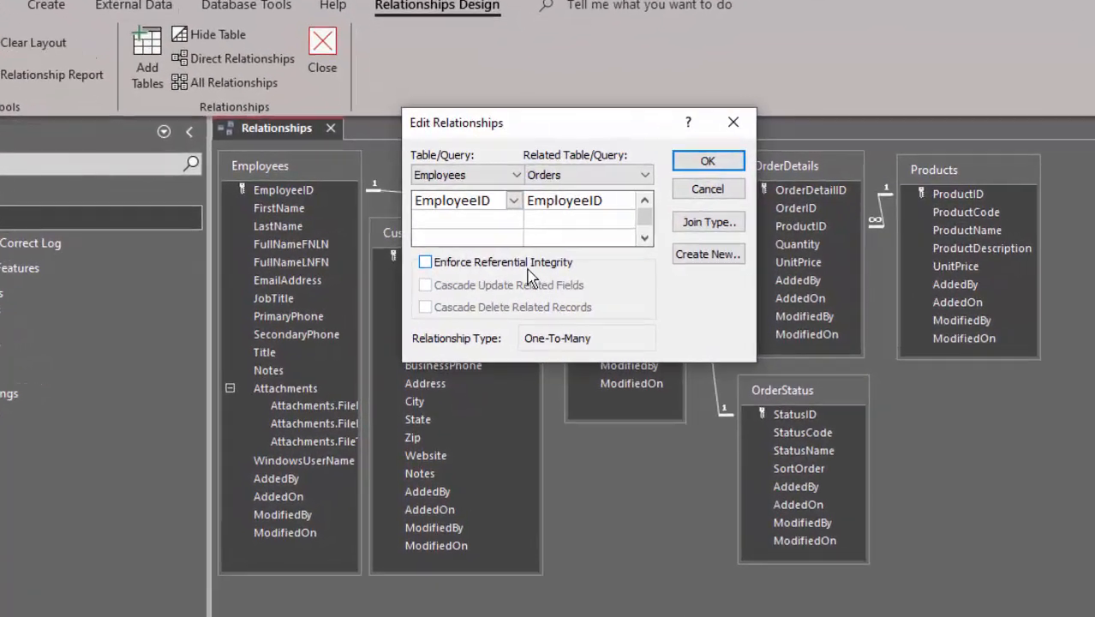
click(730, 161)
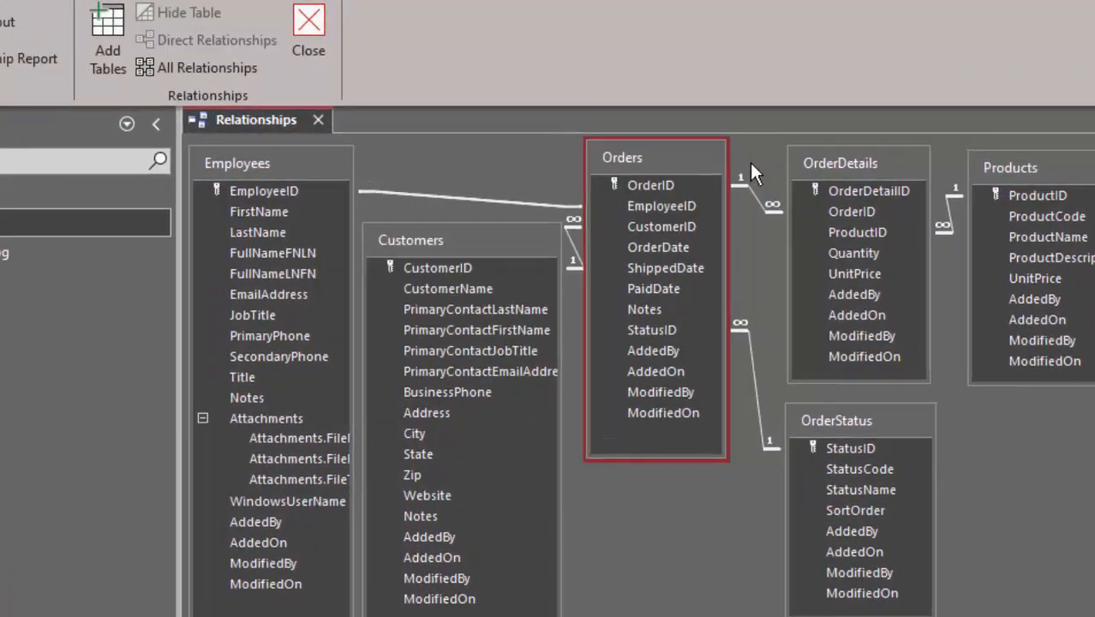
Step: Review the settings of the relationship between Employees and Orders, and close the relationships diagram
double_click(491, 202)
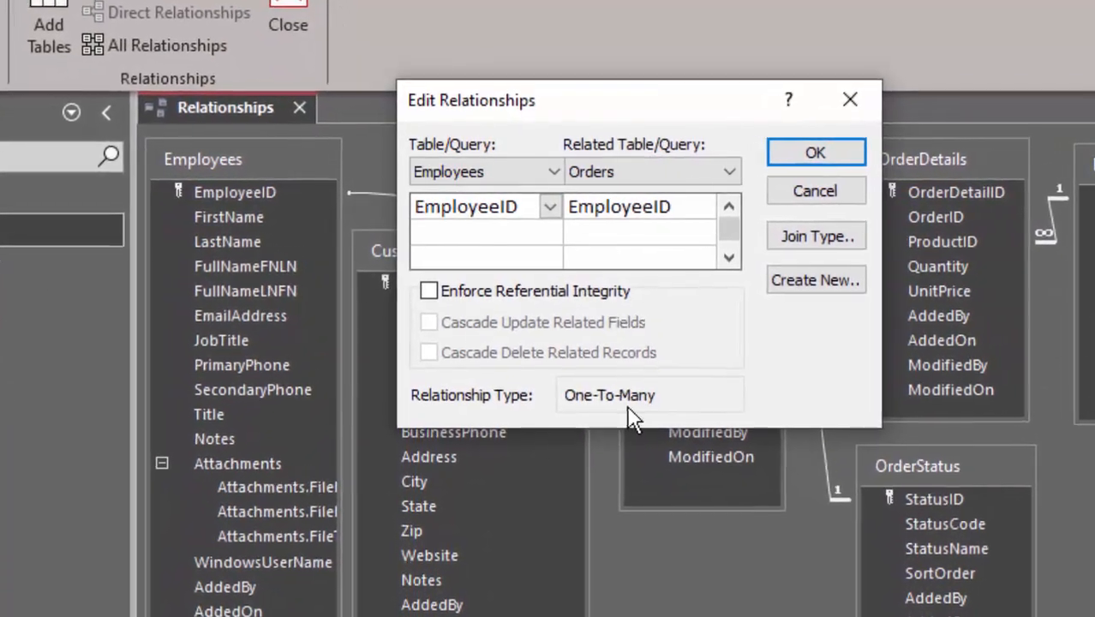
click(817, 156)
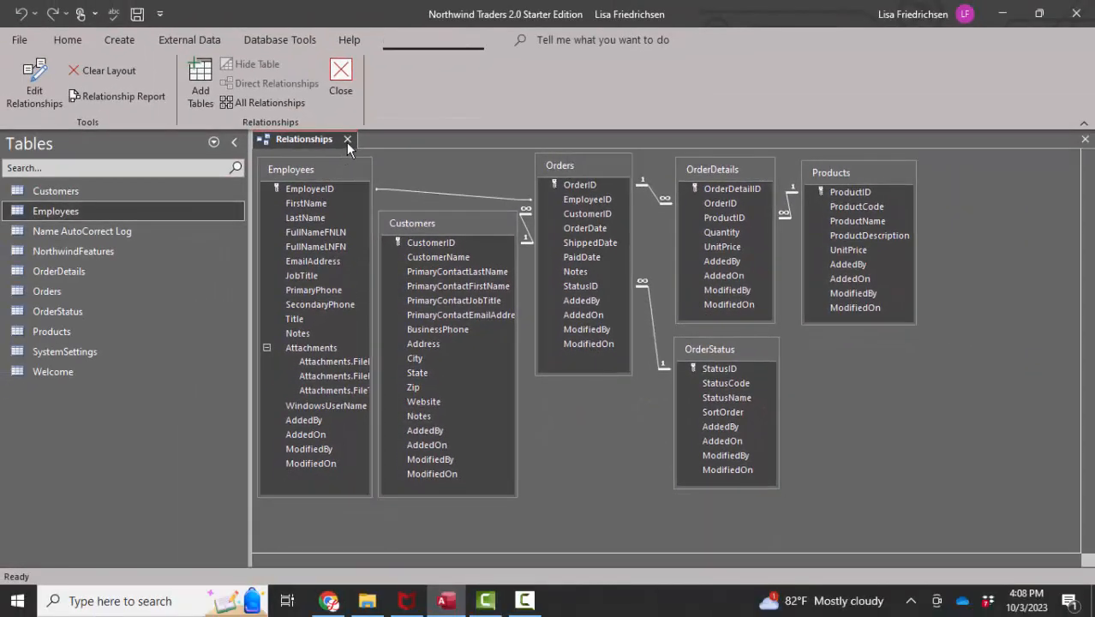
click(327, 125)
Step: Start deleting the EmployeeID 1 record from Employees again, decline the delete confirmation and close the table
double_click(152, 212)
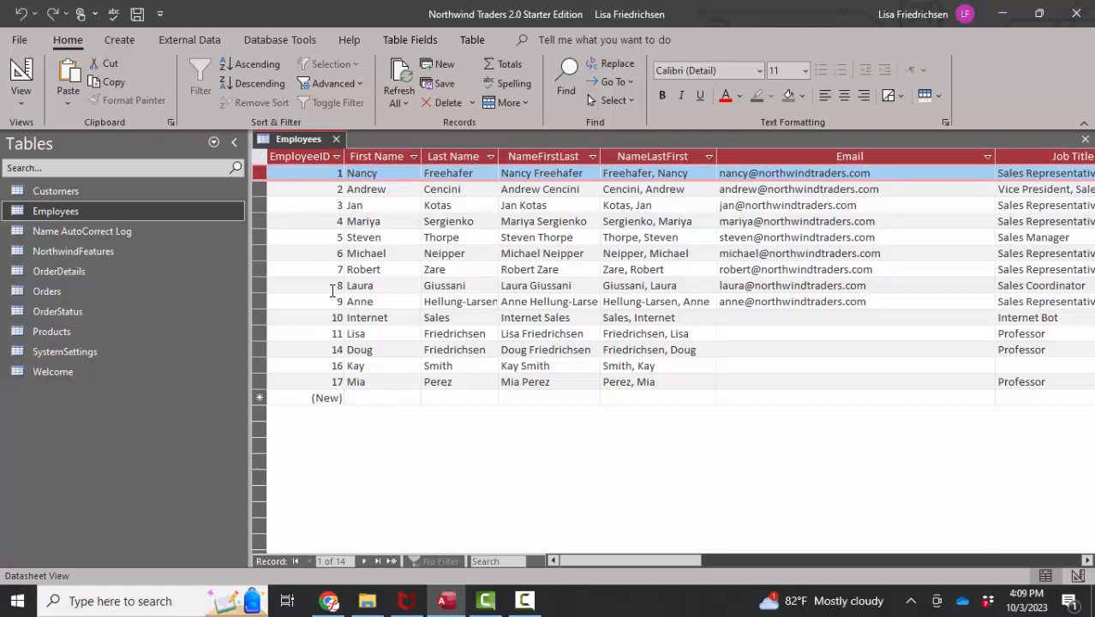
key(Delete)
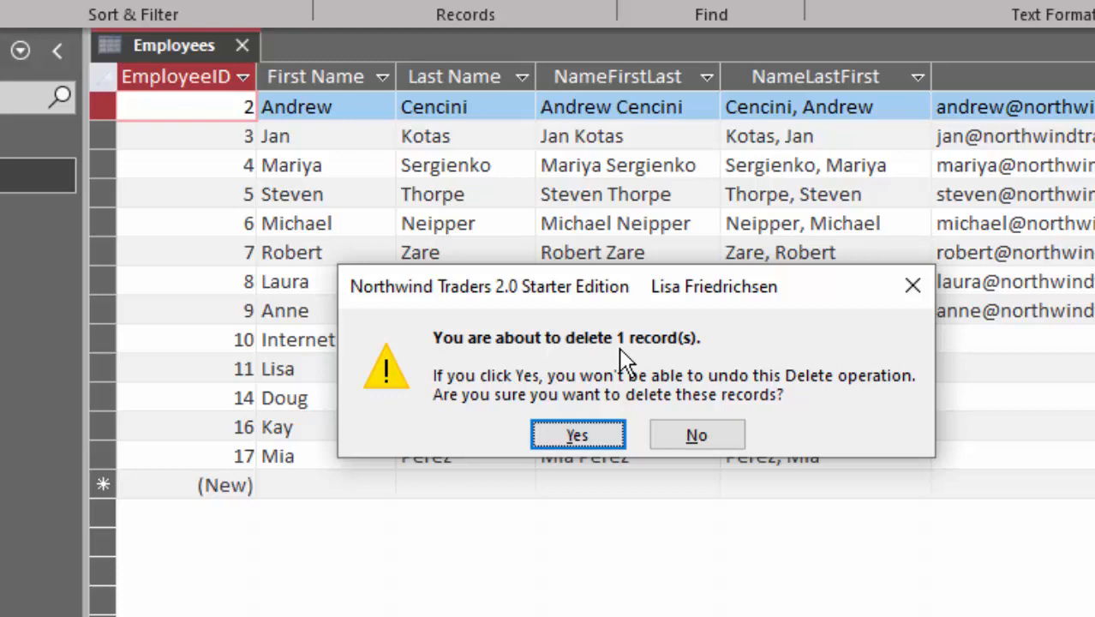
click(718, 439)
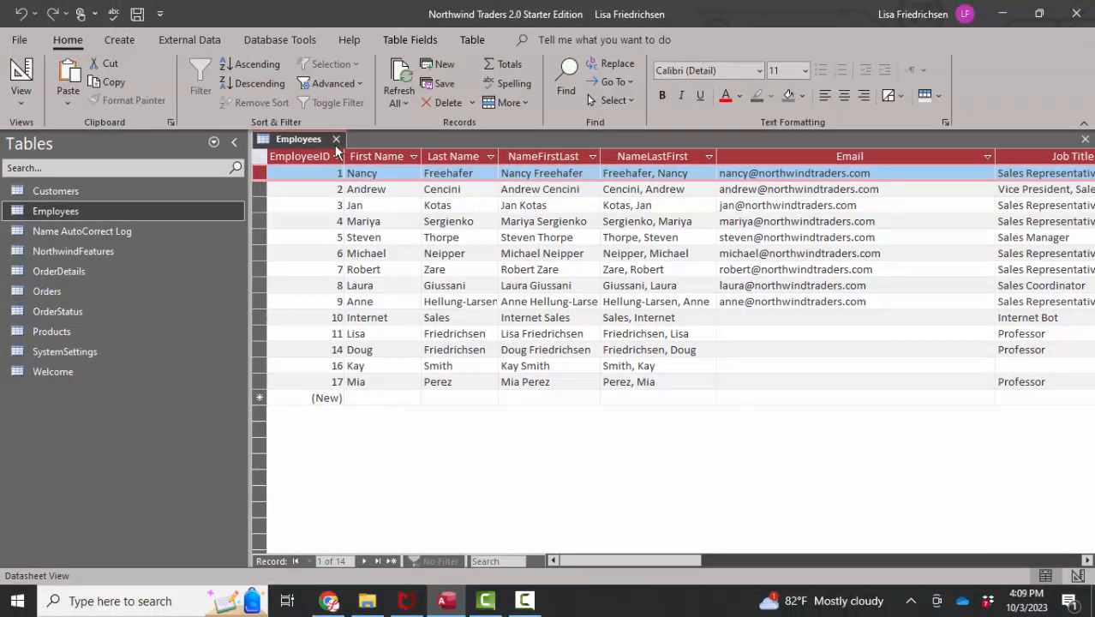
click(336, 139)
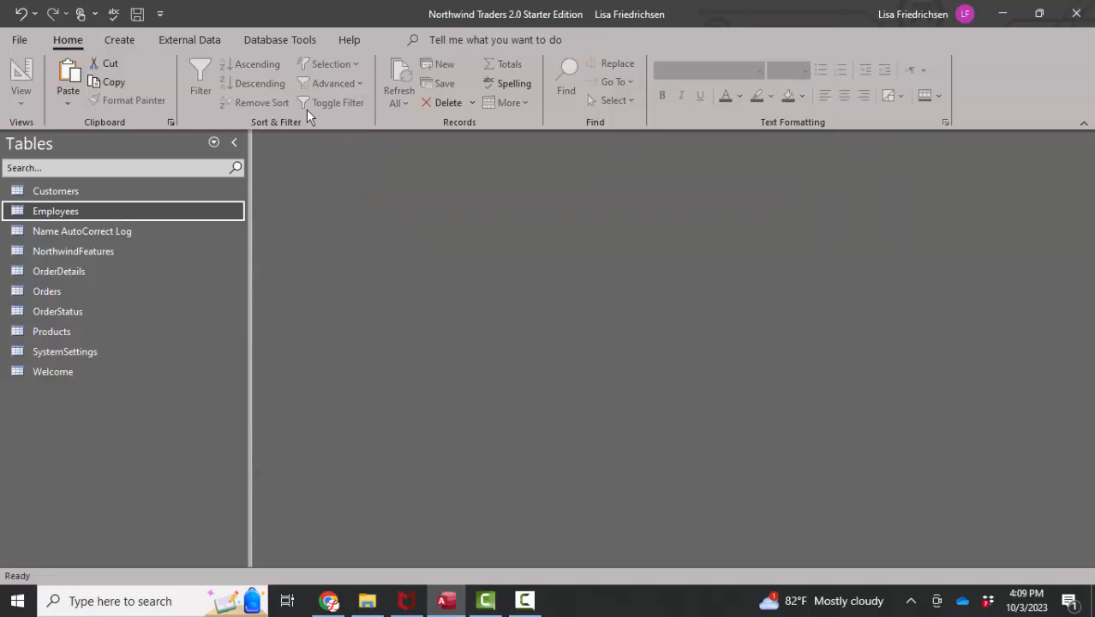
Step: Turn on Enforce Referential Integrity for the EmployeeID relationship between Employees and Orders, leaving both cascade options off
click(269, 40)
click(216, 86)
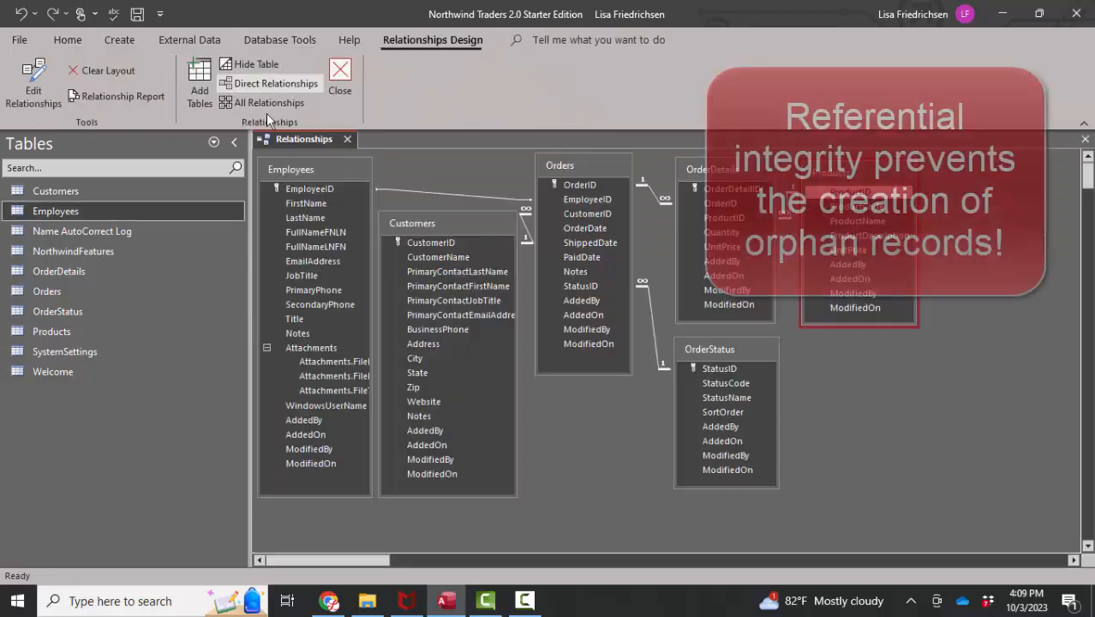
double_click(478, 194)
click(429, 248)
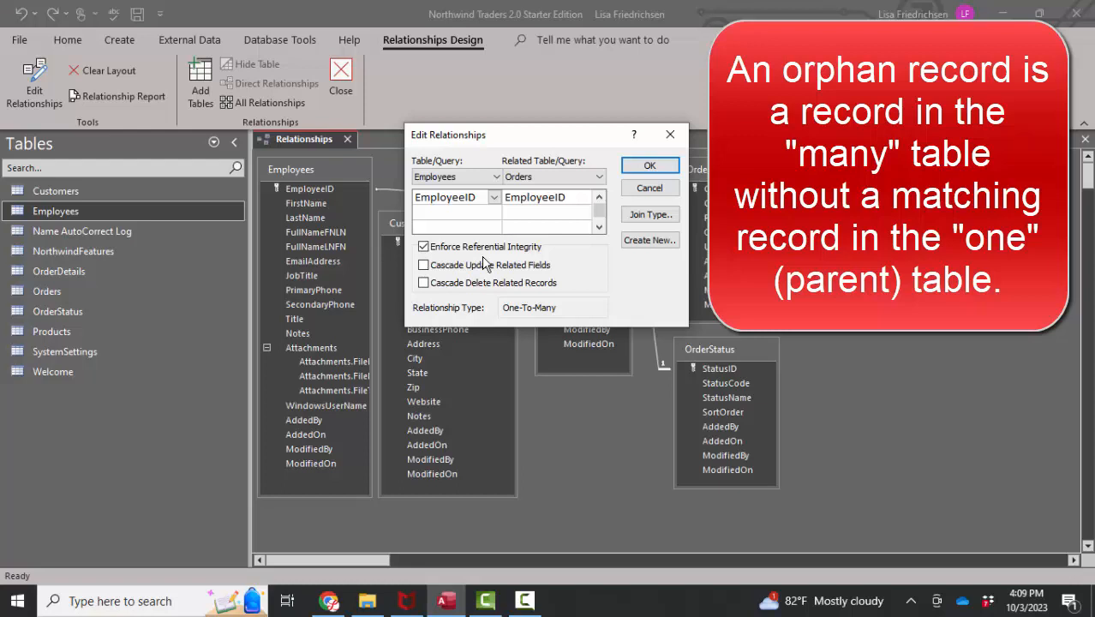
click(640, 169)
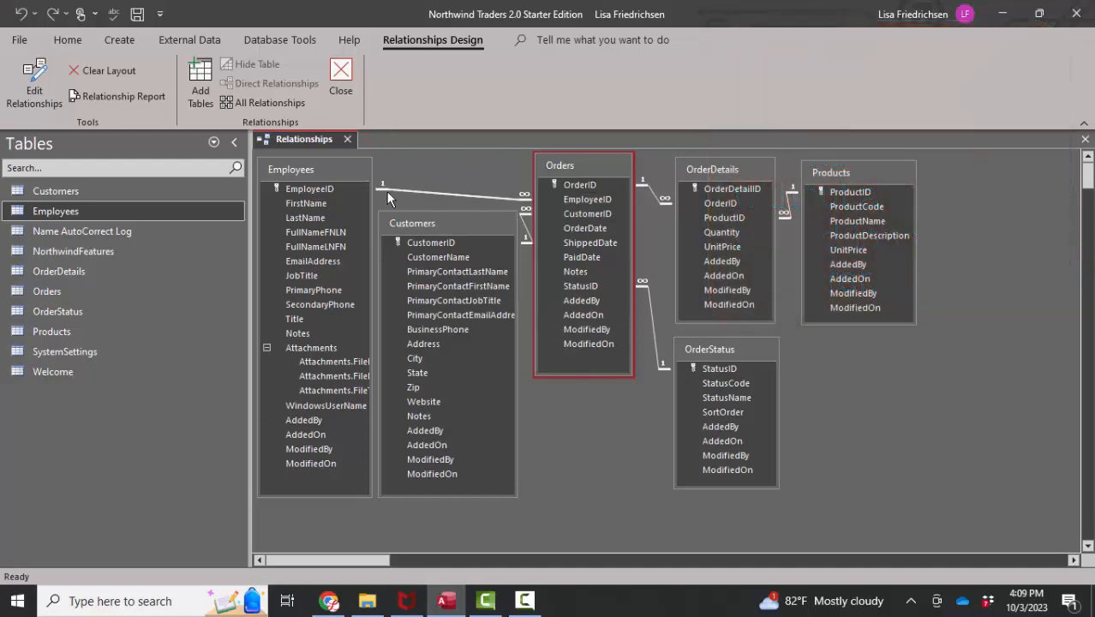
click(320, 404)
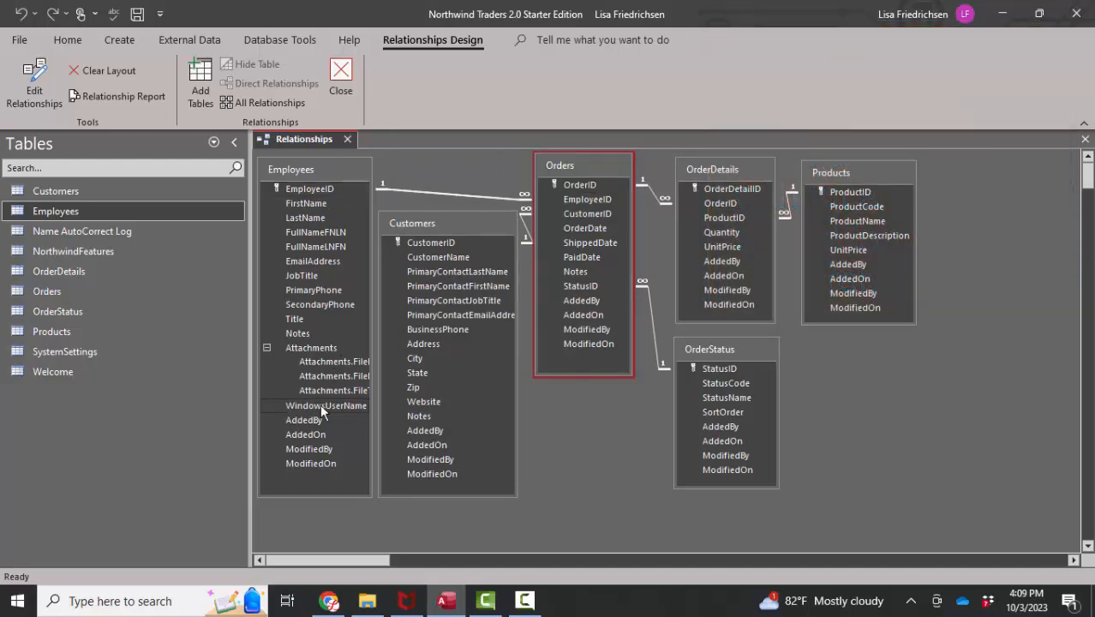